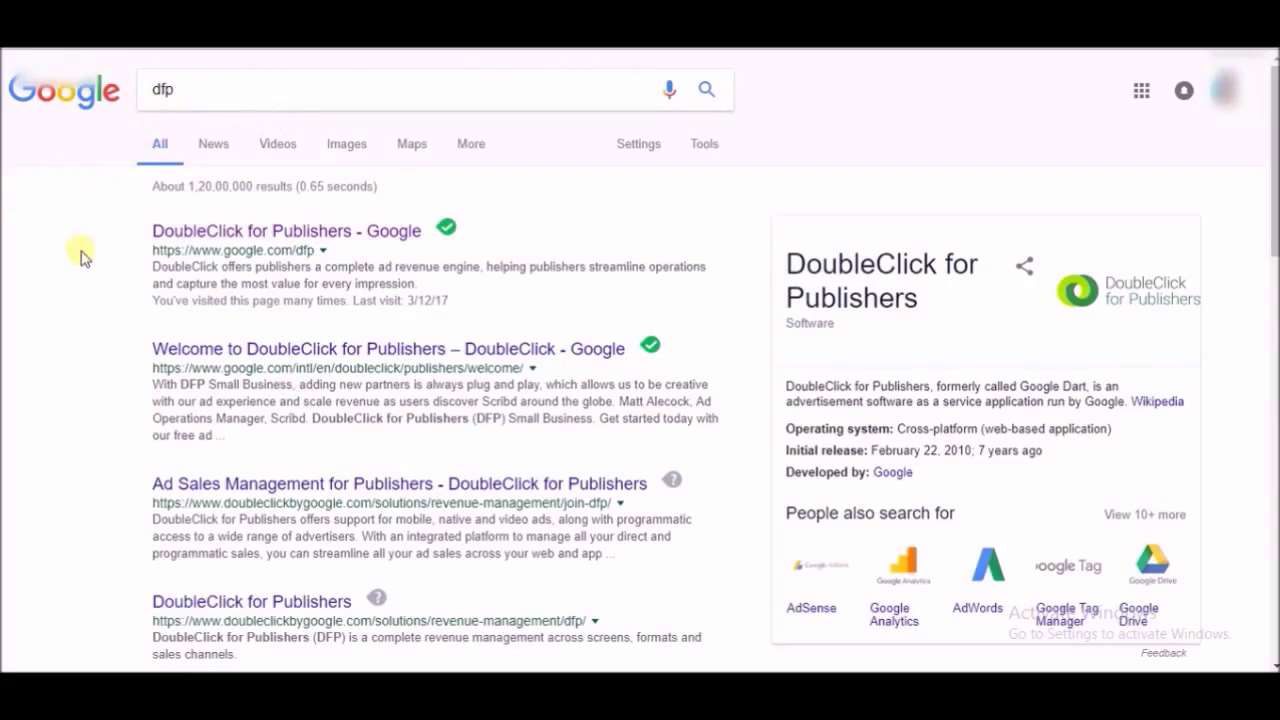
Step: Open the 'DoubleClick for Publishers - Google' search result in a new tab
right_click(206, 238)
click(246, 249)
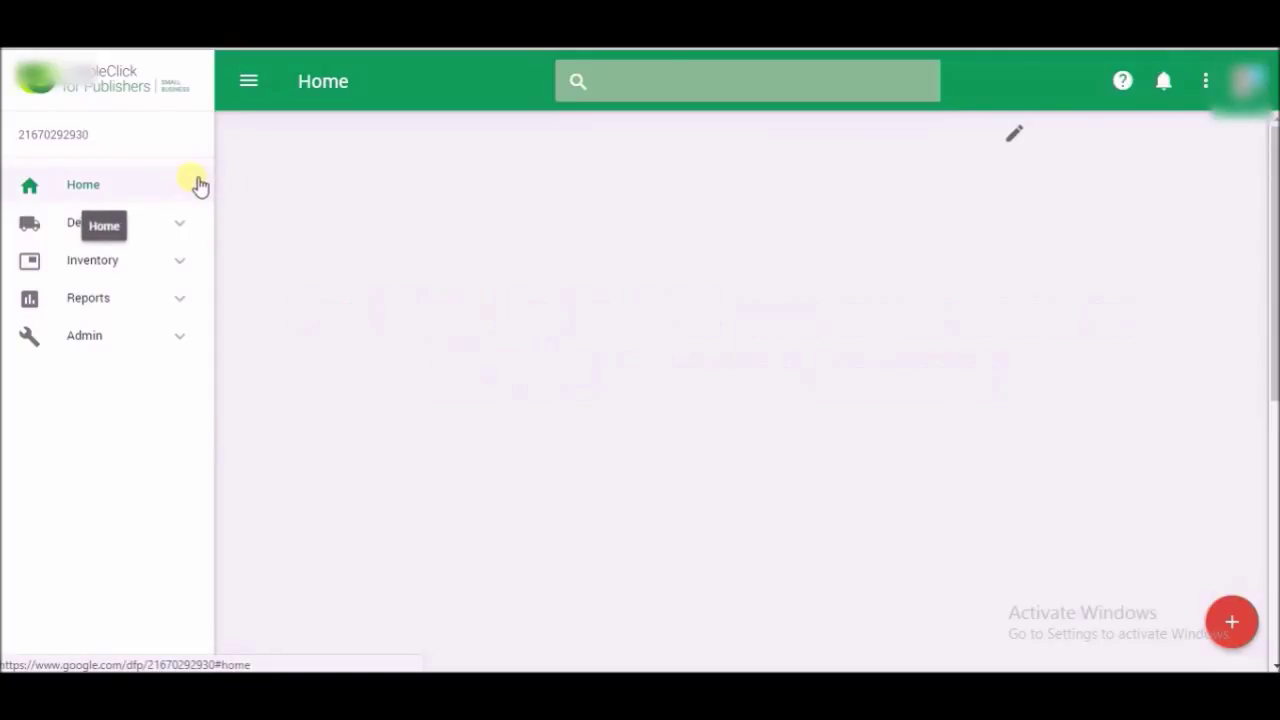
Step: Expand the Inventory section in the DFP sidebar
click(192, 263)
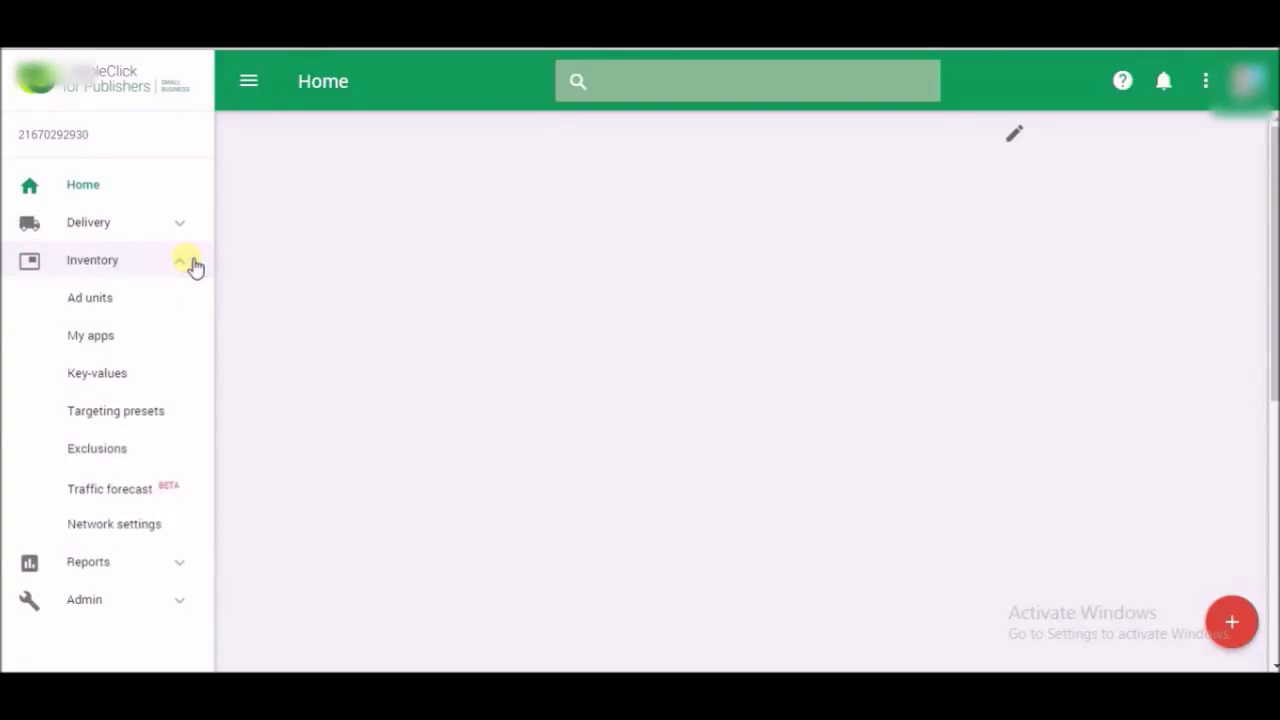
Step: On Network settings, re-enable AdSense for unsold and remnant inventory and save the settings
click(188, 535)
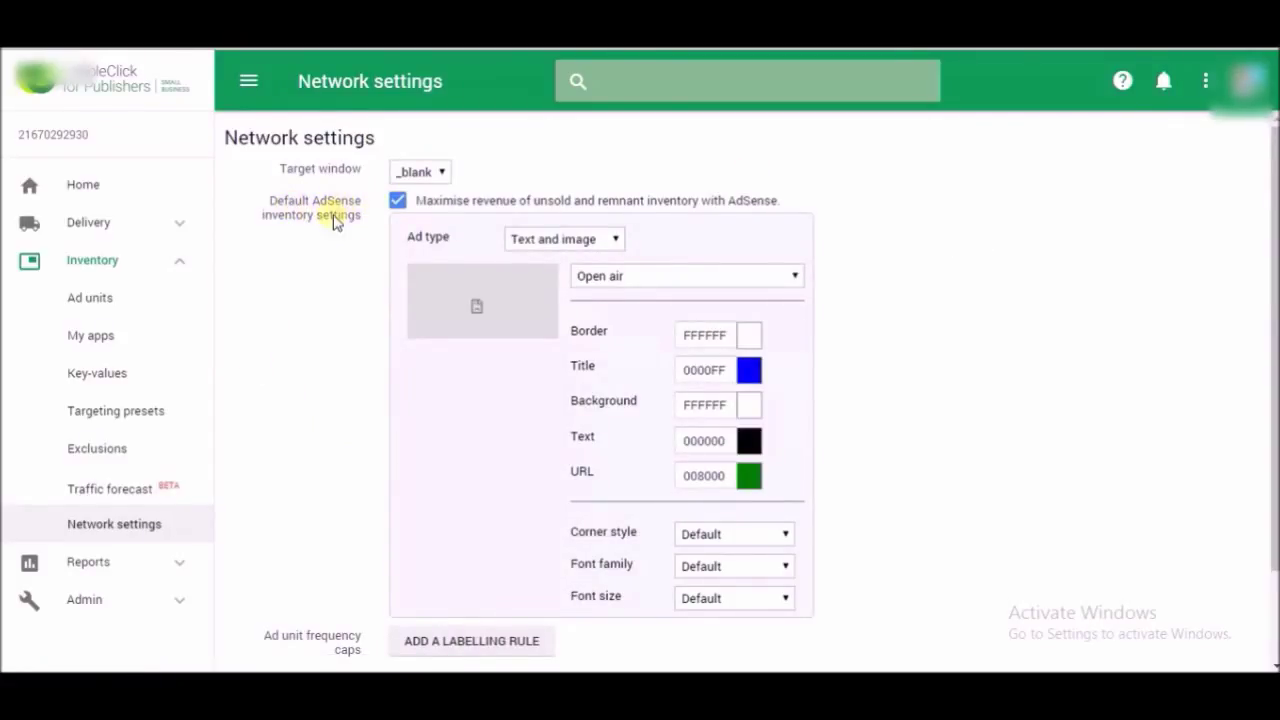
click(398, 203)
click(398, 203)
scroll(914, 337, down, 2)
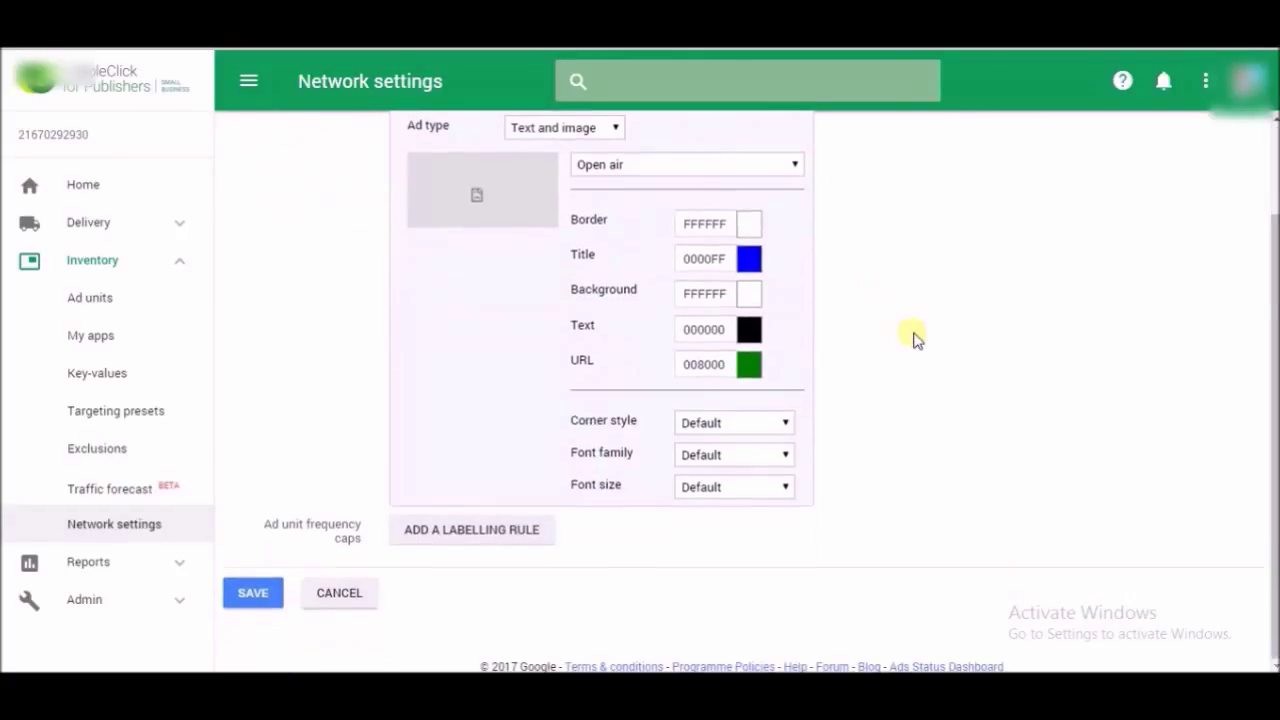
click(248, 601)
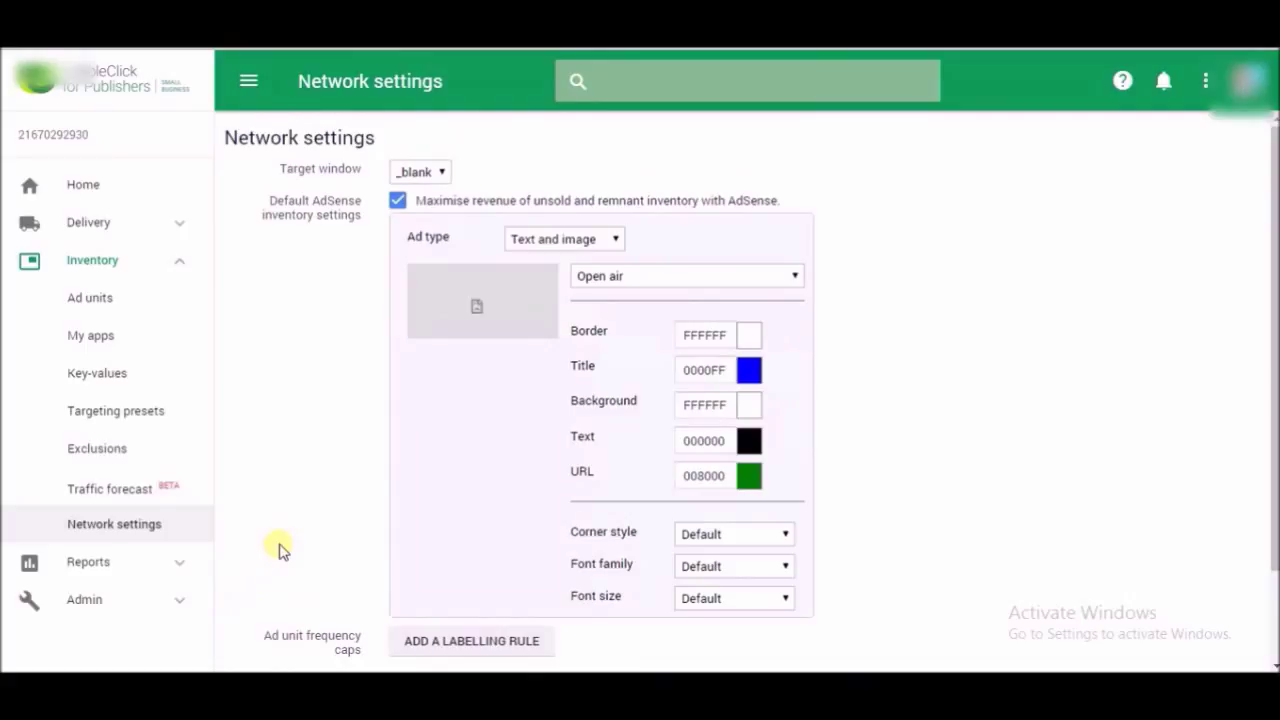
scroll(278, 550, down, 2)
click(270, 601)
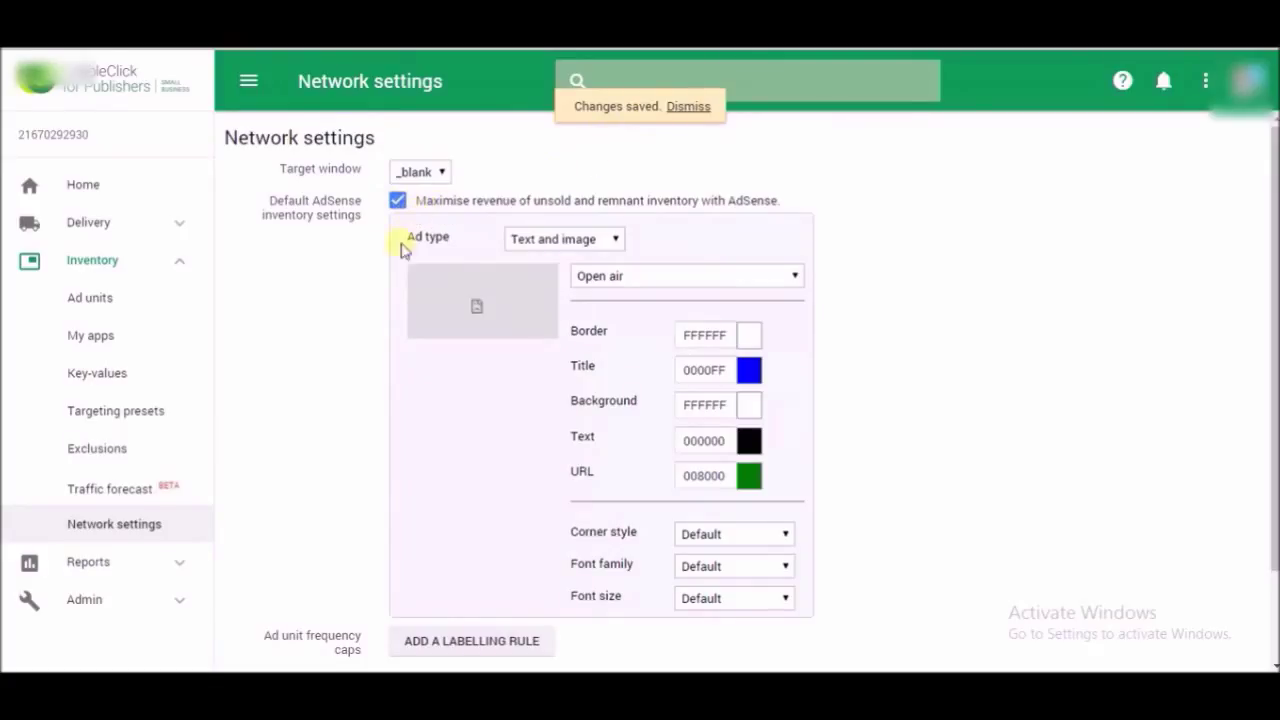
Step: Collapse Inventory, view Admin > Global settings, then go to the Change history
click(184, 266)
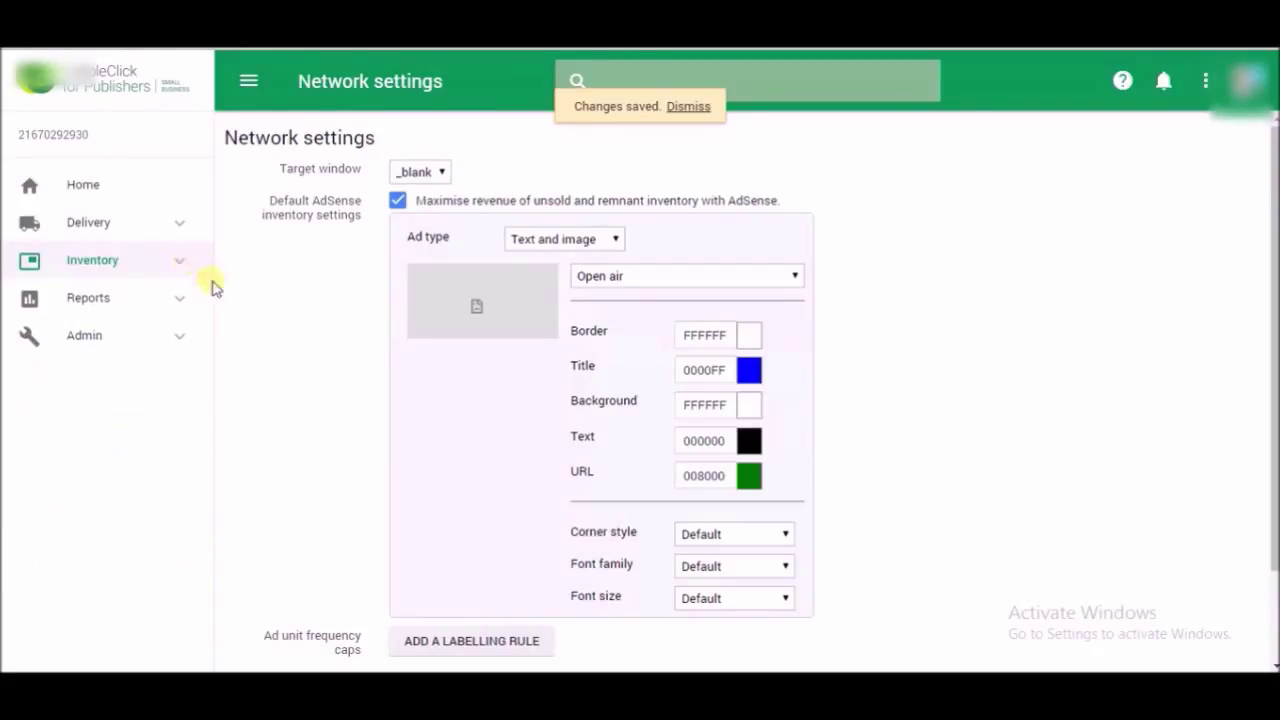
click(184, 338)
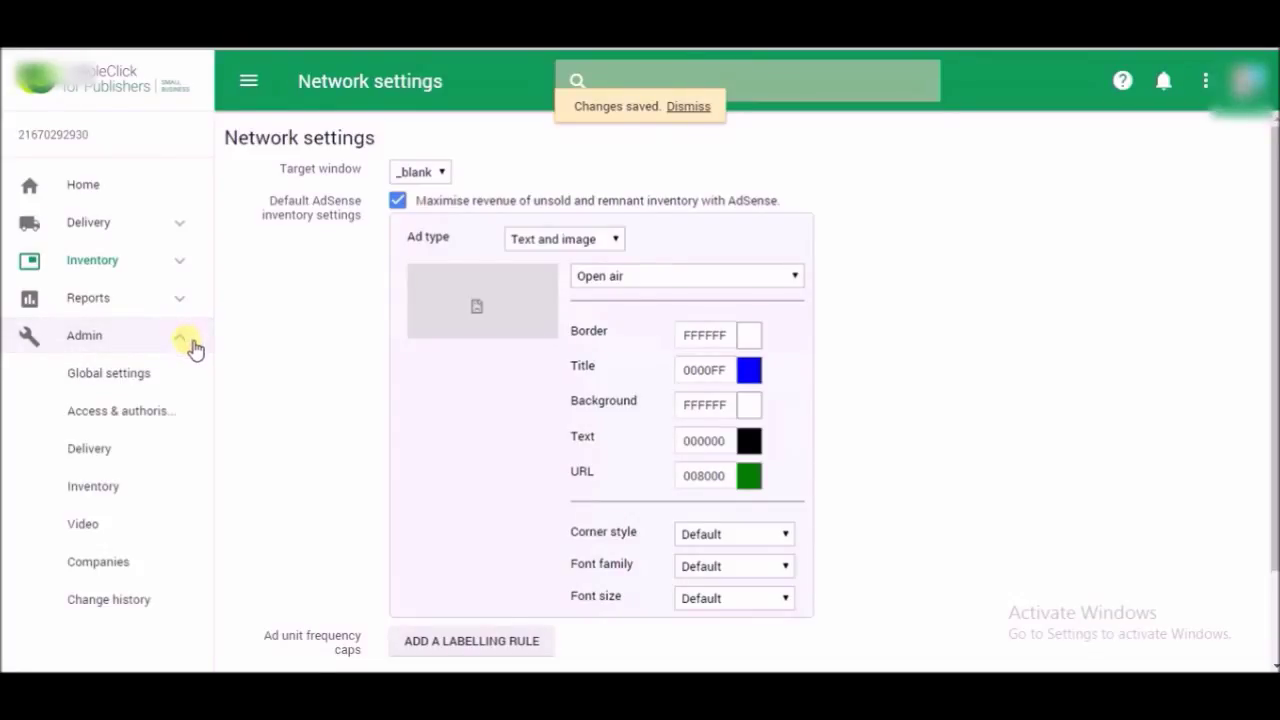
click(134, 378)
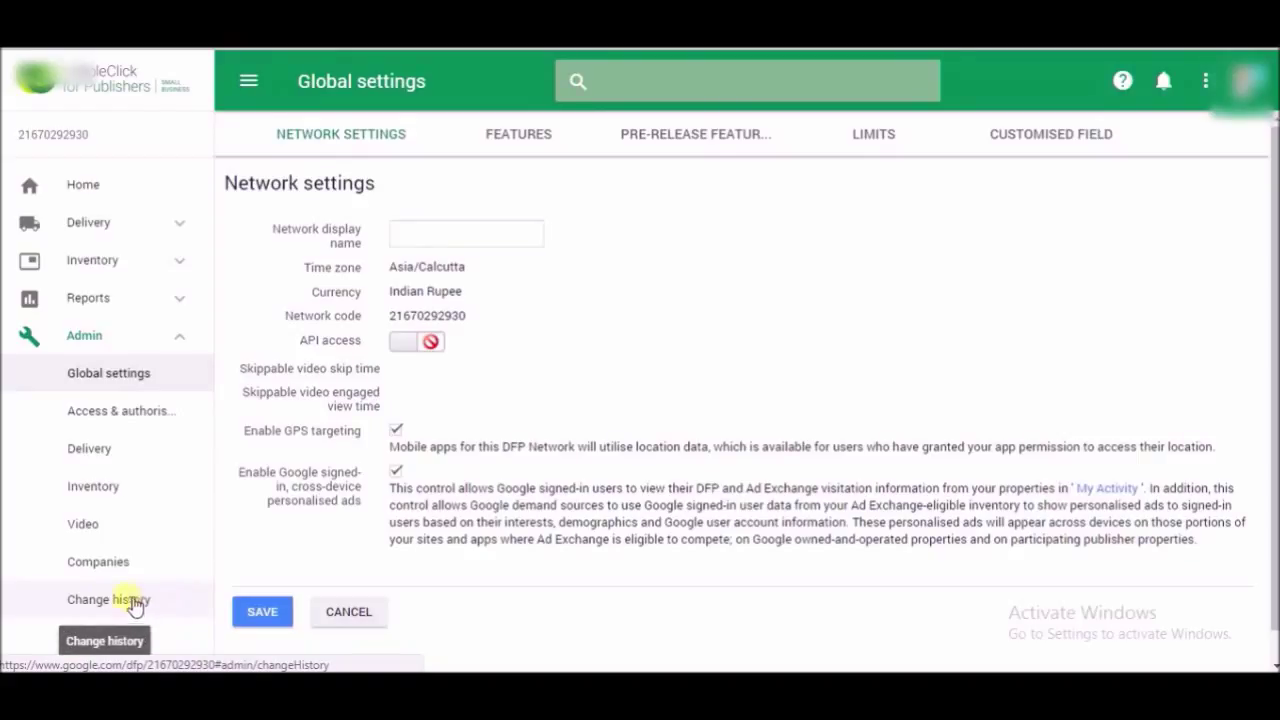
click(184, 605)
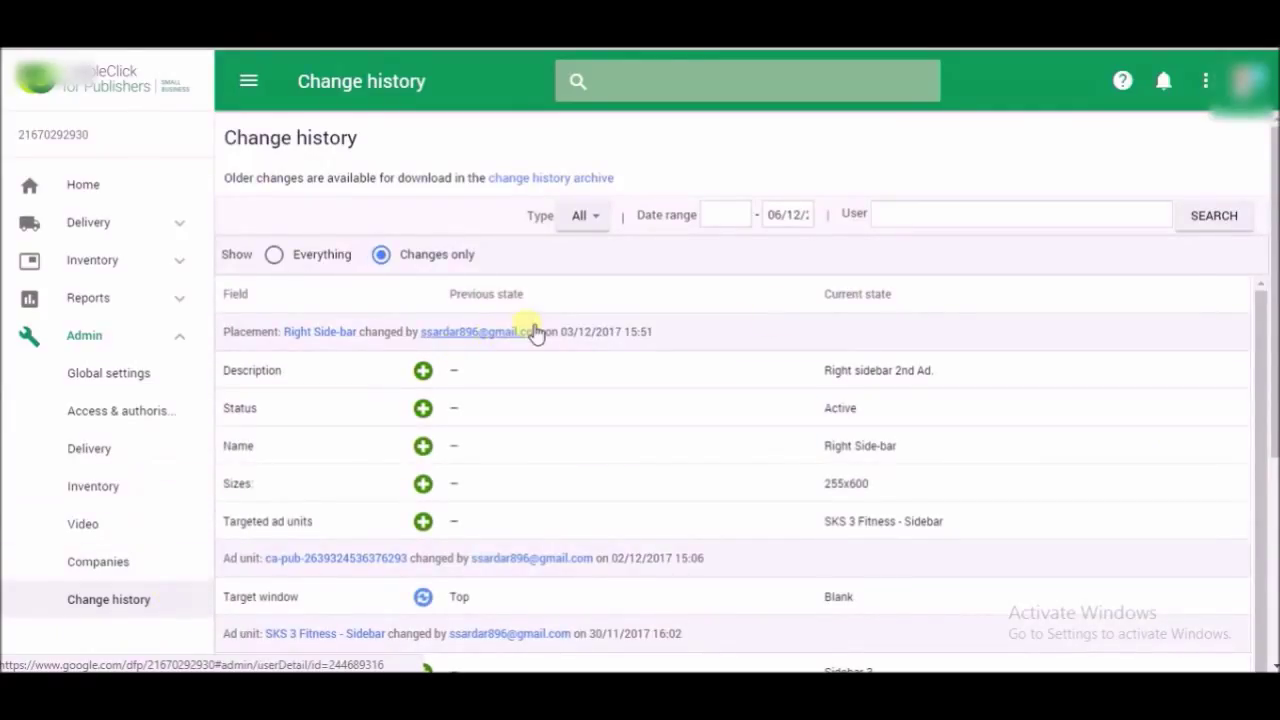
Step: Scroll the Change history to the 29/11/2017 ad unit entry with 'AdSense enabled: true'
scroll(1007, 358, down, 1)
scroll(1007, 375, down, 3)
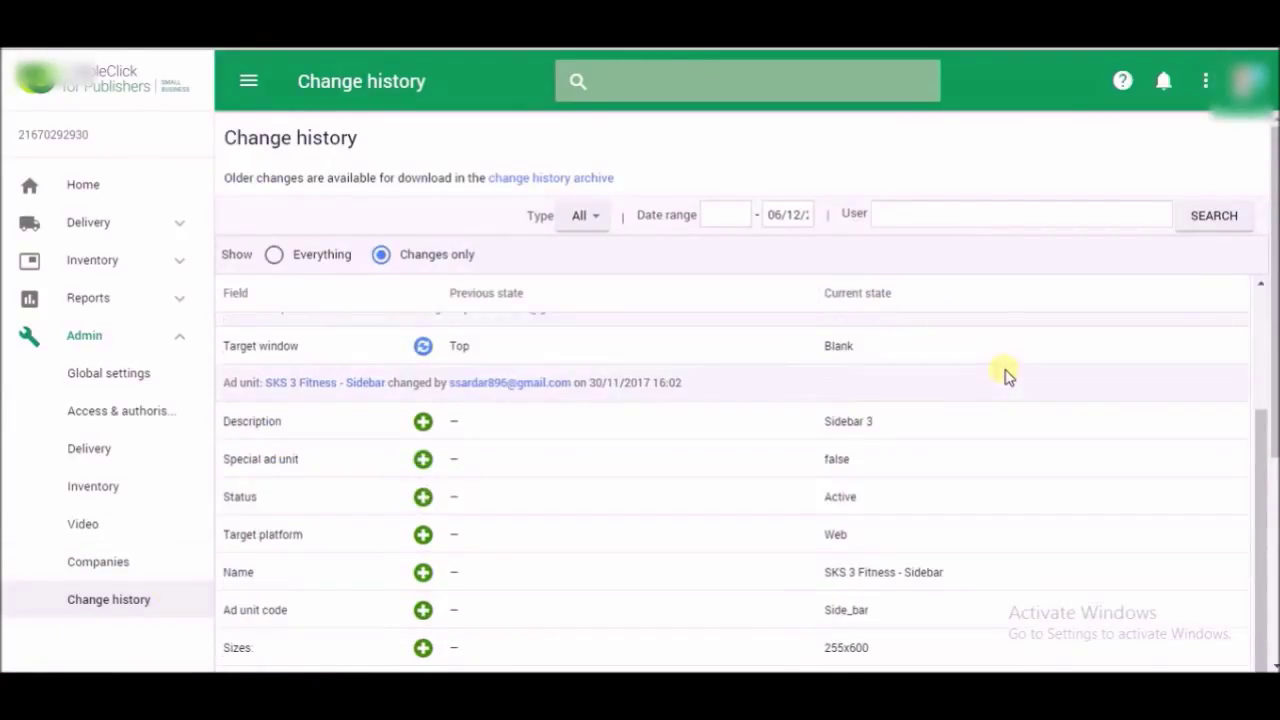
scroll(1007, 375, down, 1)
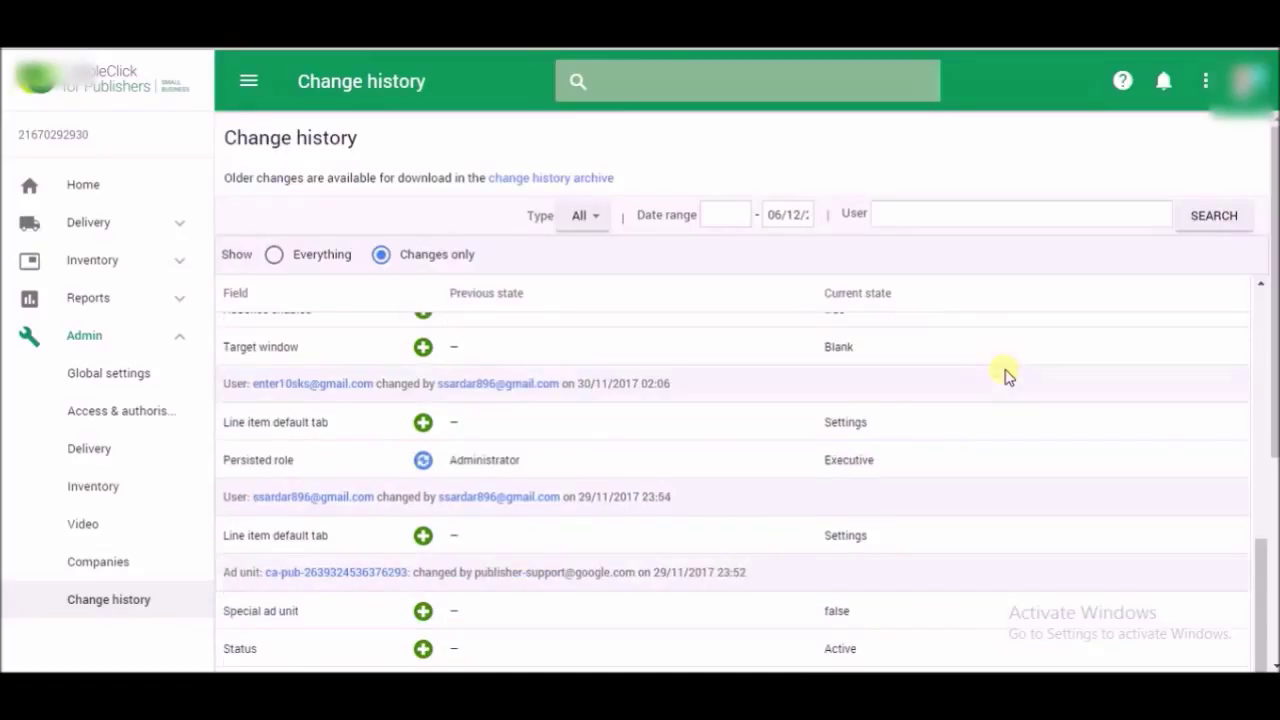
scroll(1007, 375, down, 1)
scroll(1007, 375, down, 1)
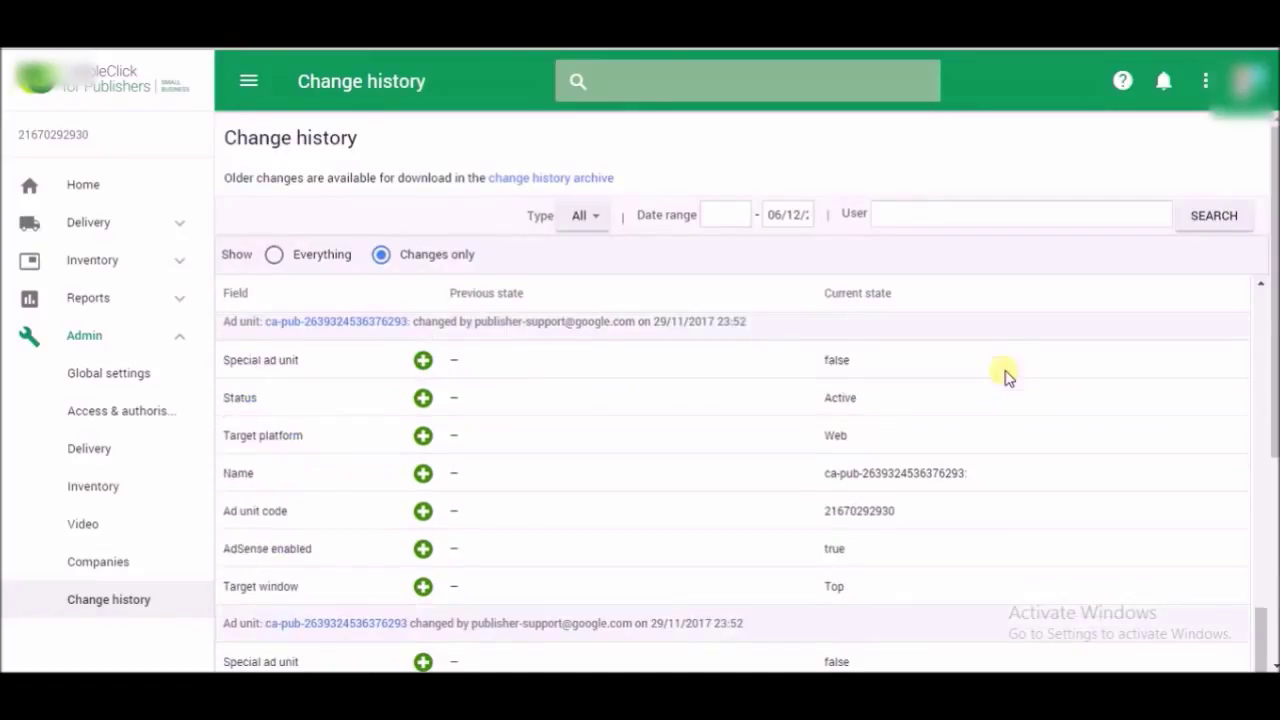
scroll(1007, 375, down, 1)
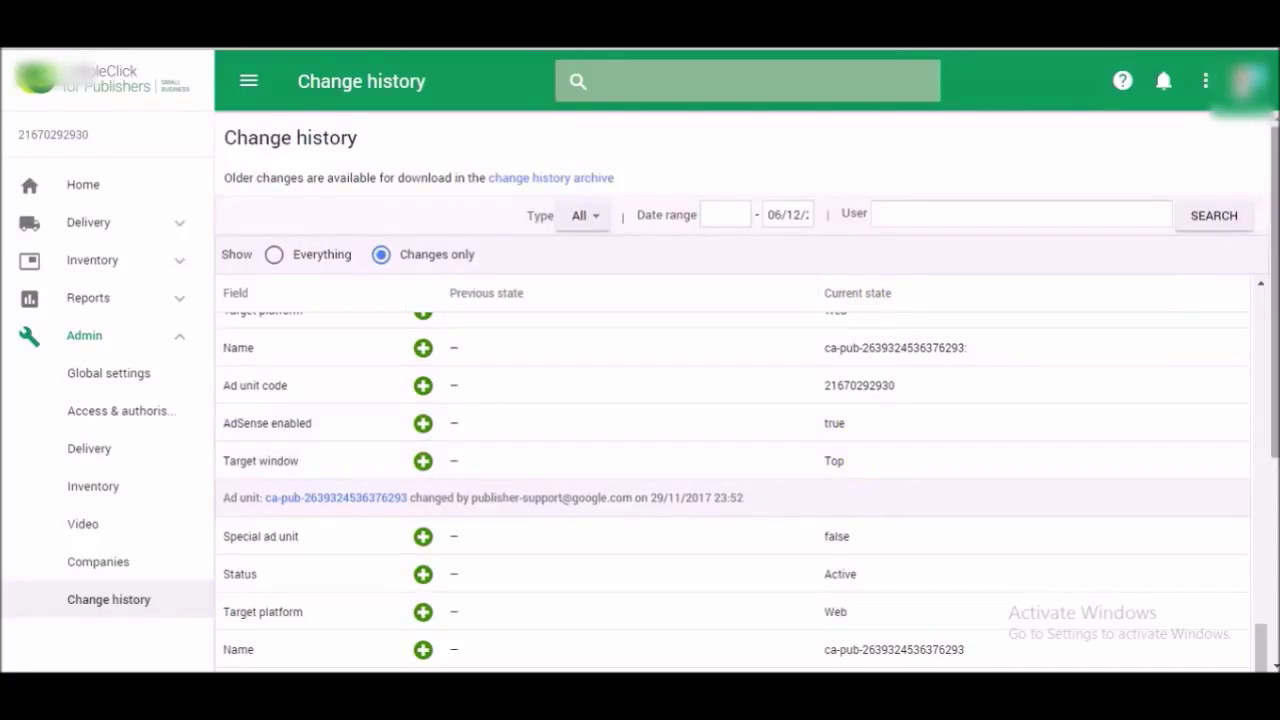
scroll(1275, 362, down, 2)
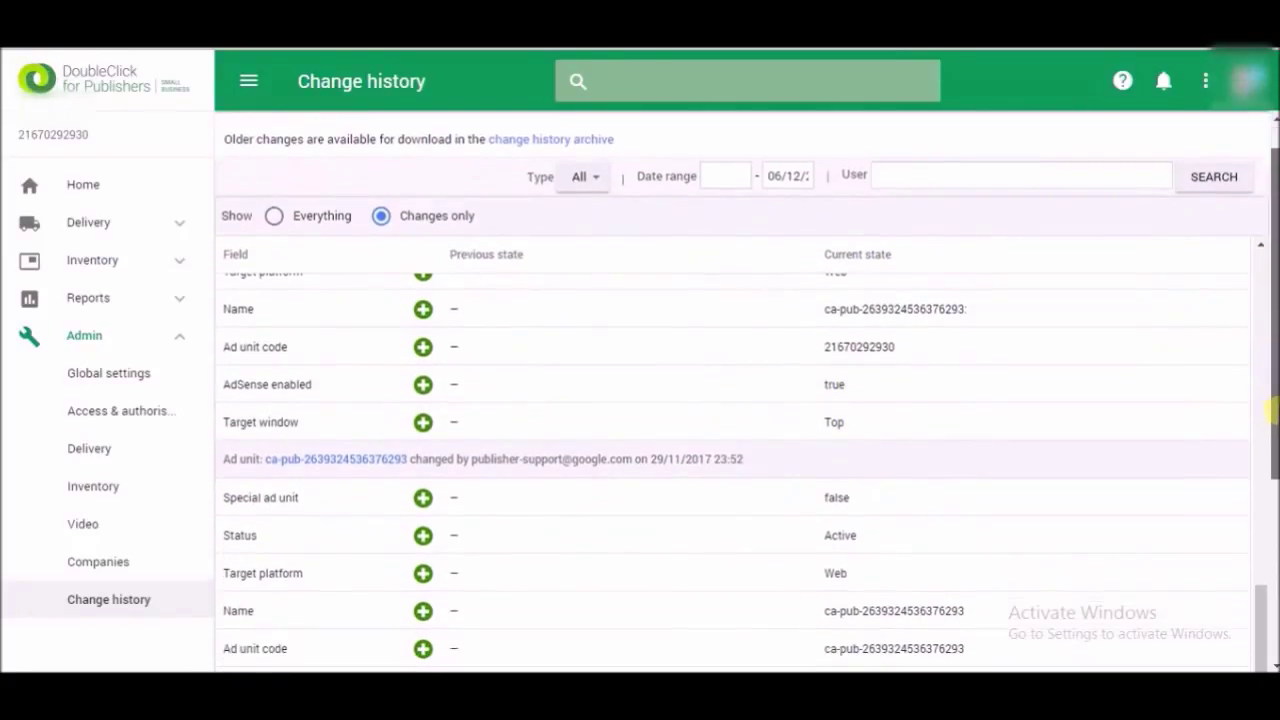
drag(1270, 430, 1270, 482)
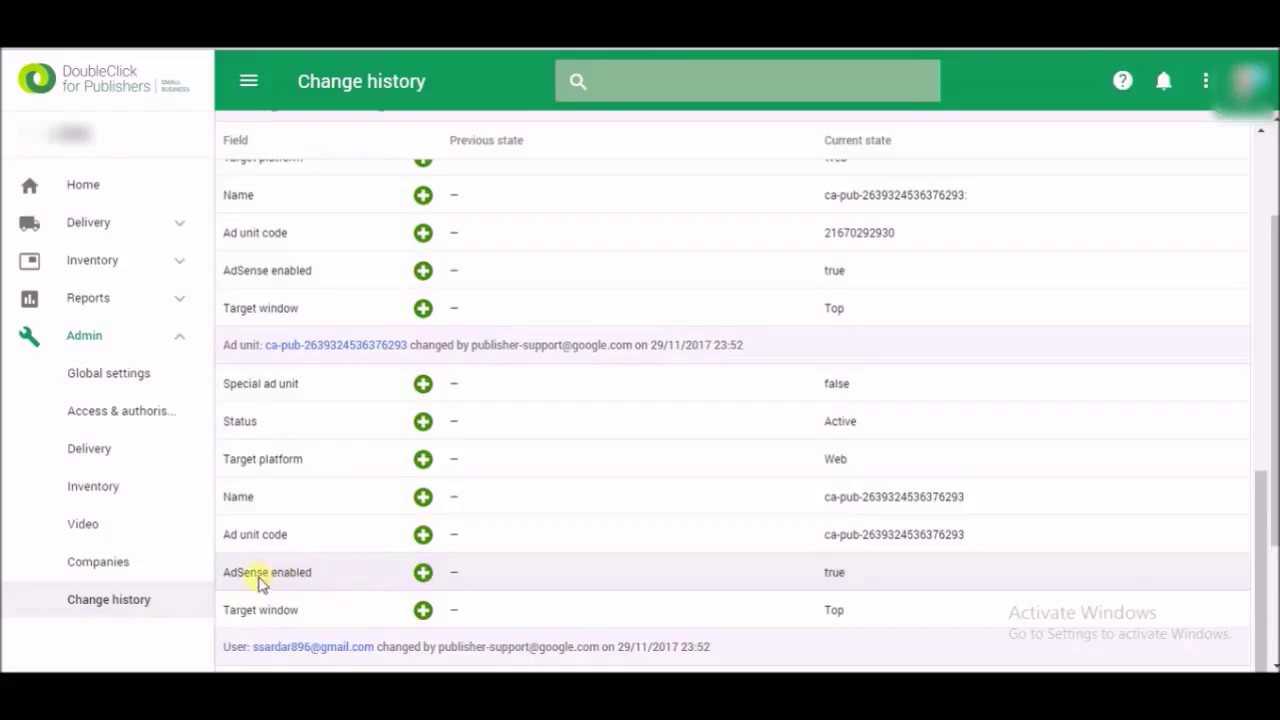
drag(226, 578, 306, 580)
drag(870, 578, 822, 580)
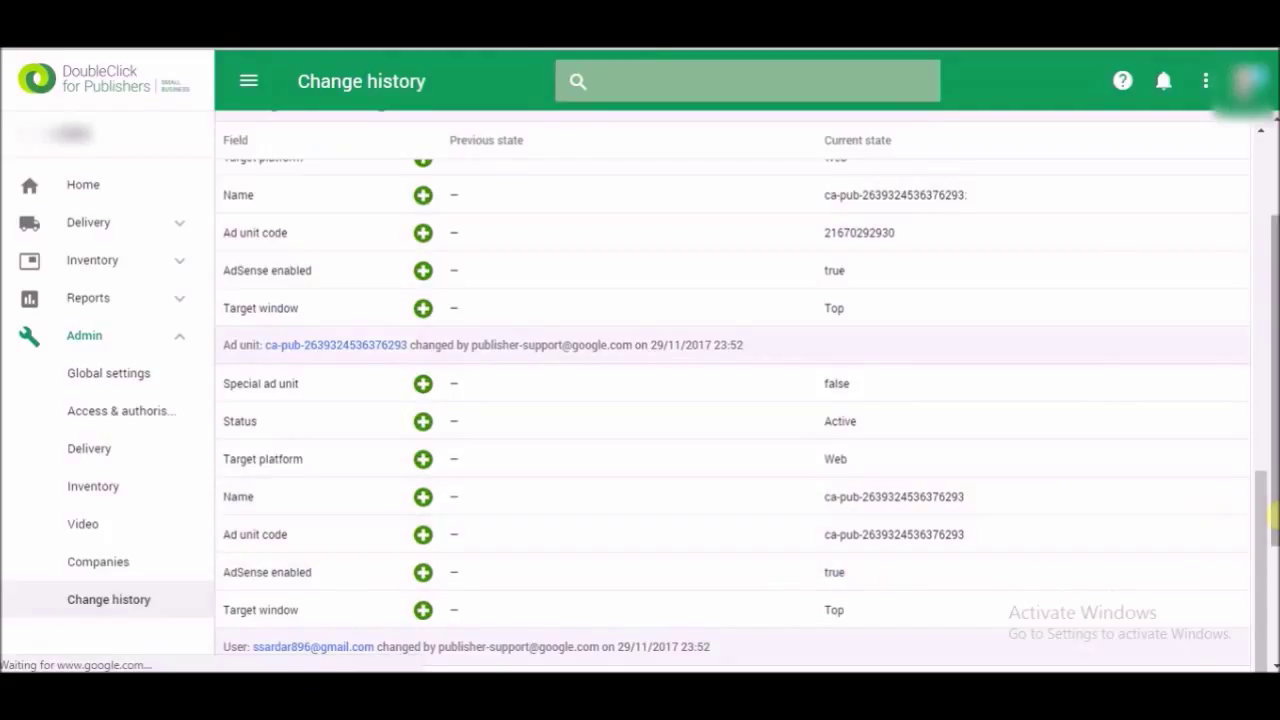
scroll(1274, 527, down, 1)
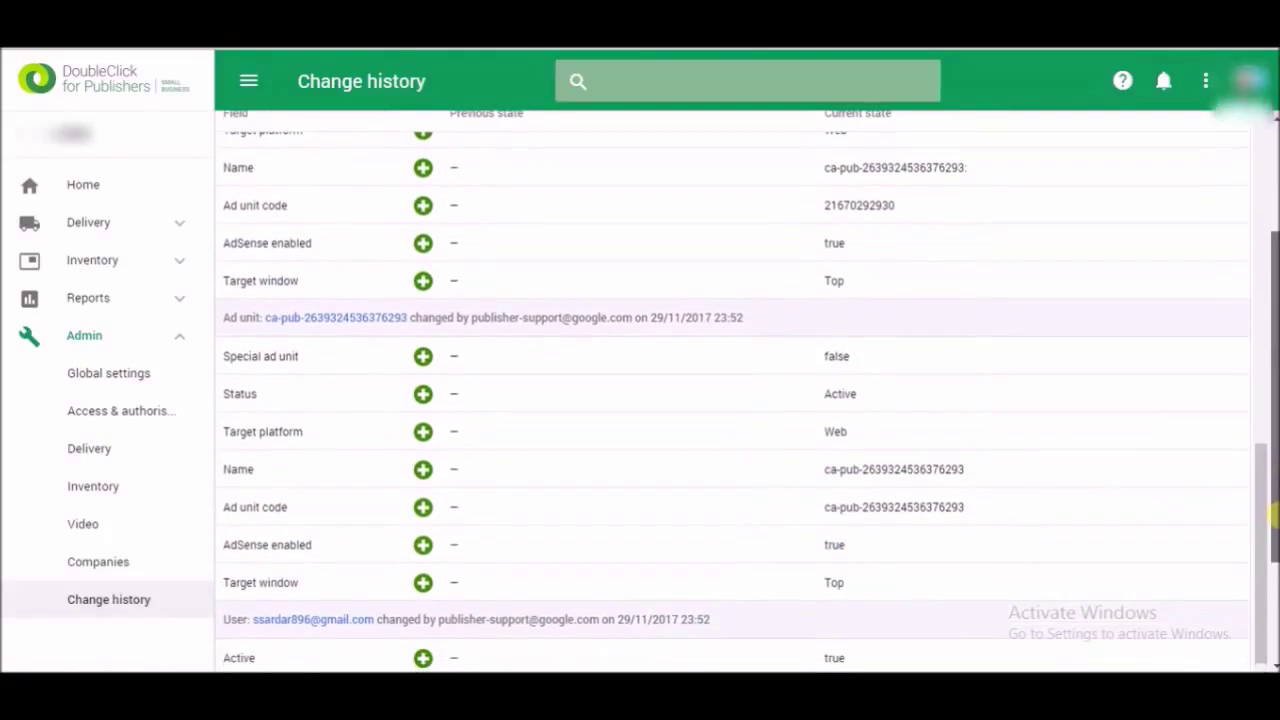
scroll(1274, 540, down, 3)
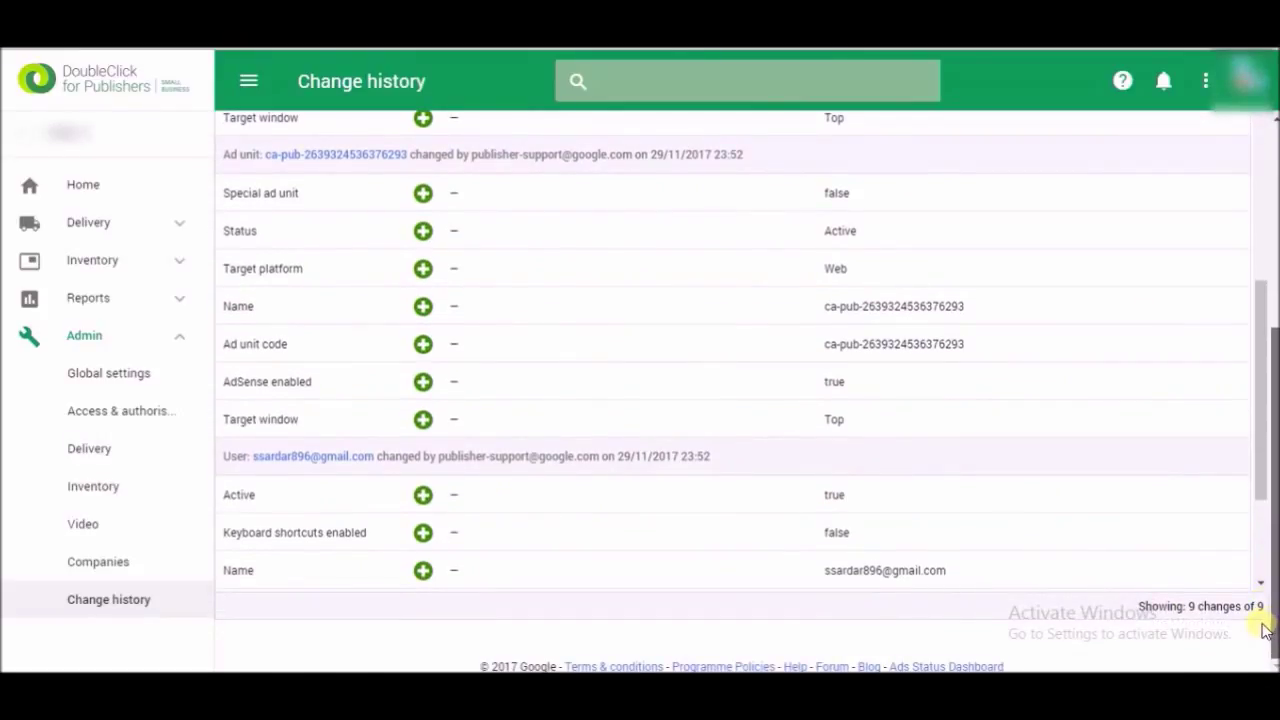
Step: Scroll the Change history back to the top past the AdSense entries, then open Admin > Companies
drag(1257, 487, 1251, 417)
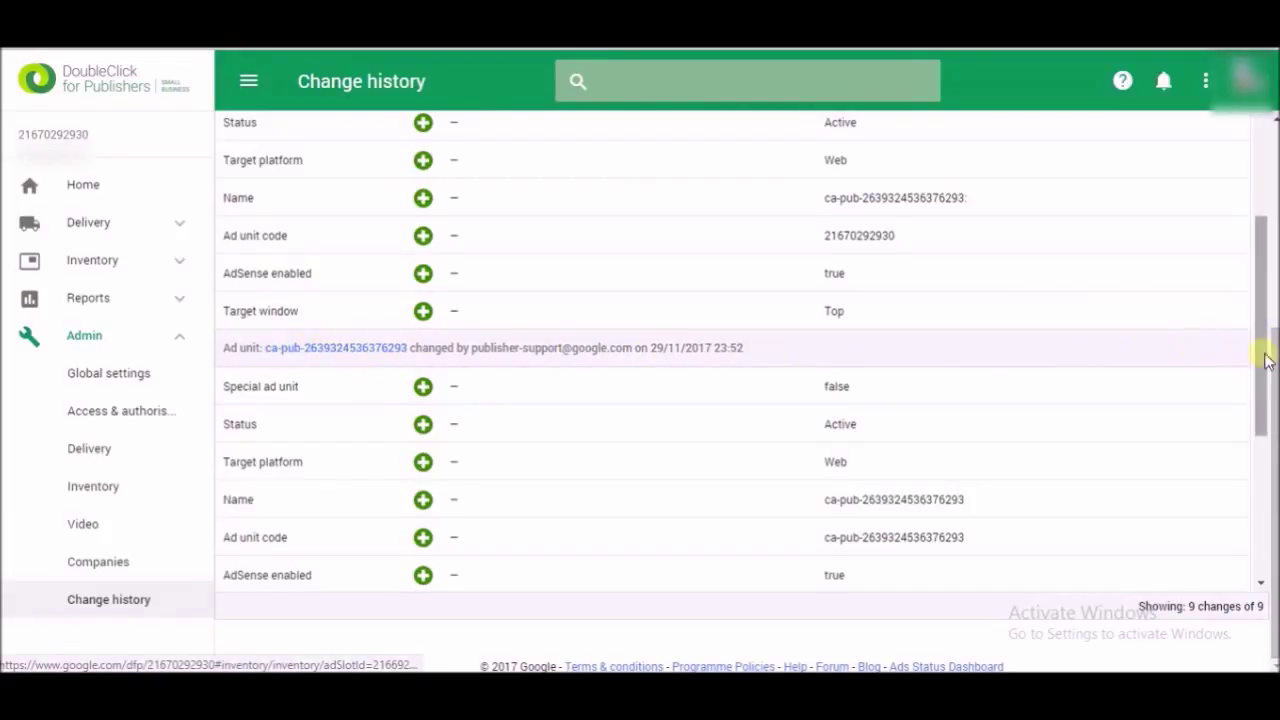
drag(1261, 347, 1270, 260)
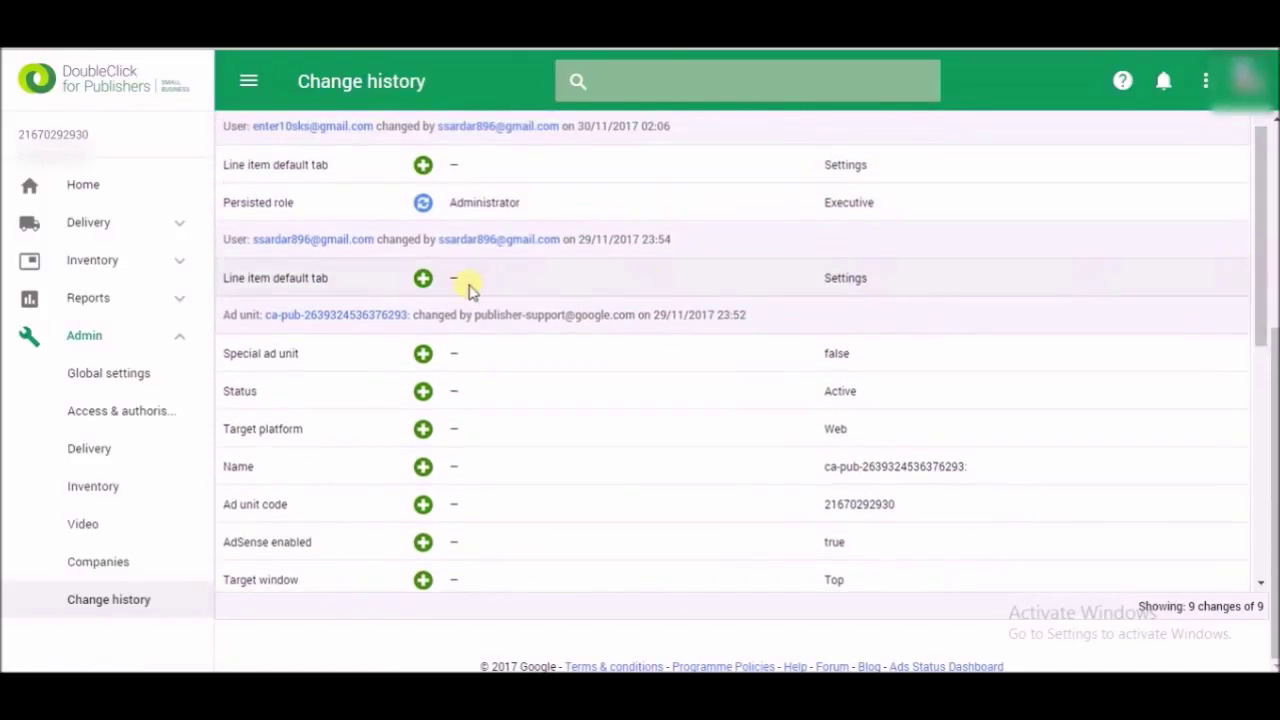
scroll(560, 380, up, 1)
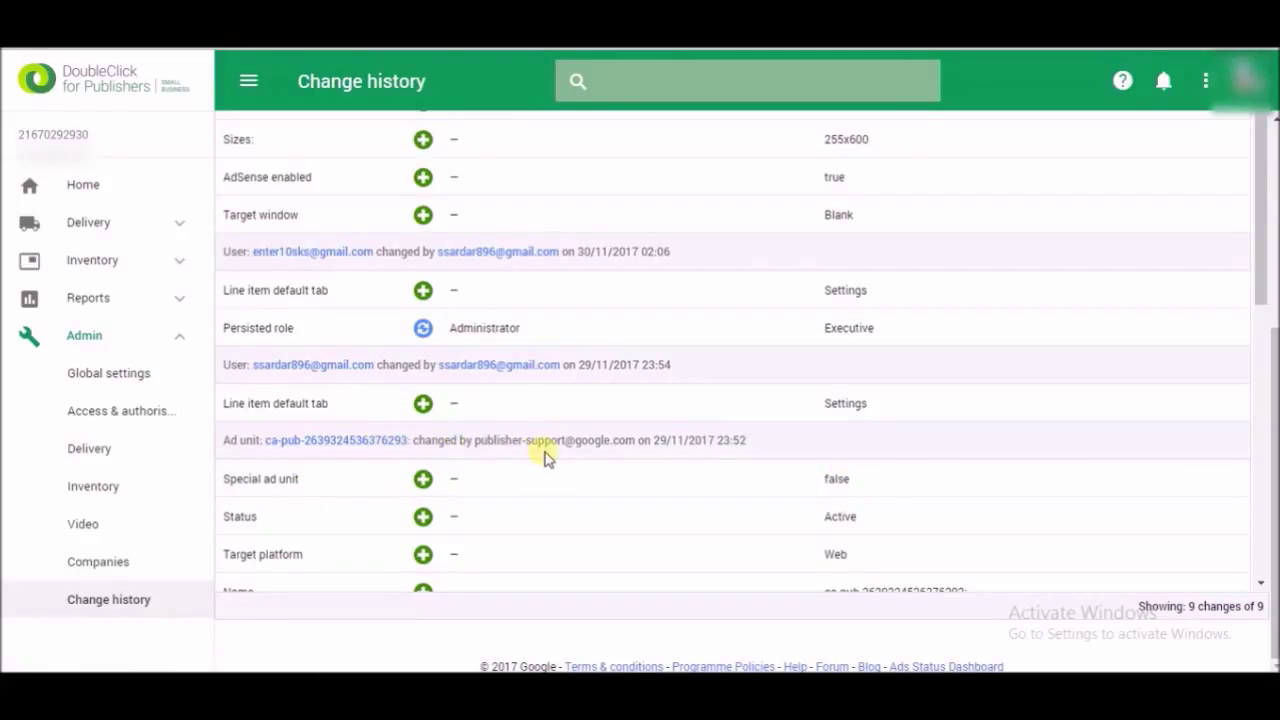
scroll(546, 457, up, 2)
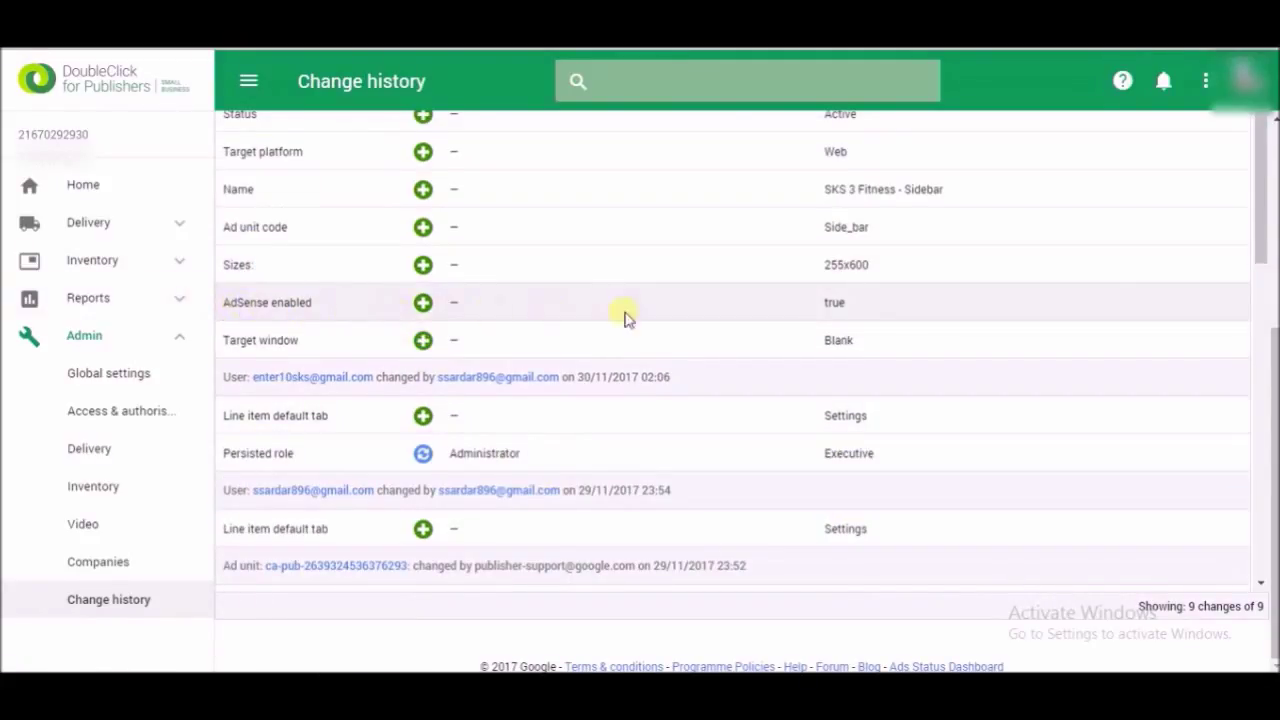
scroll(725, 400, up, 4)
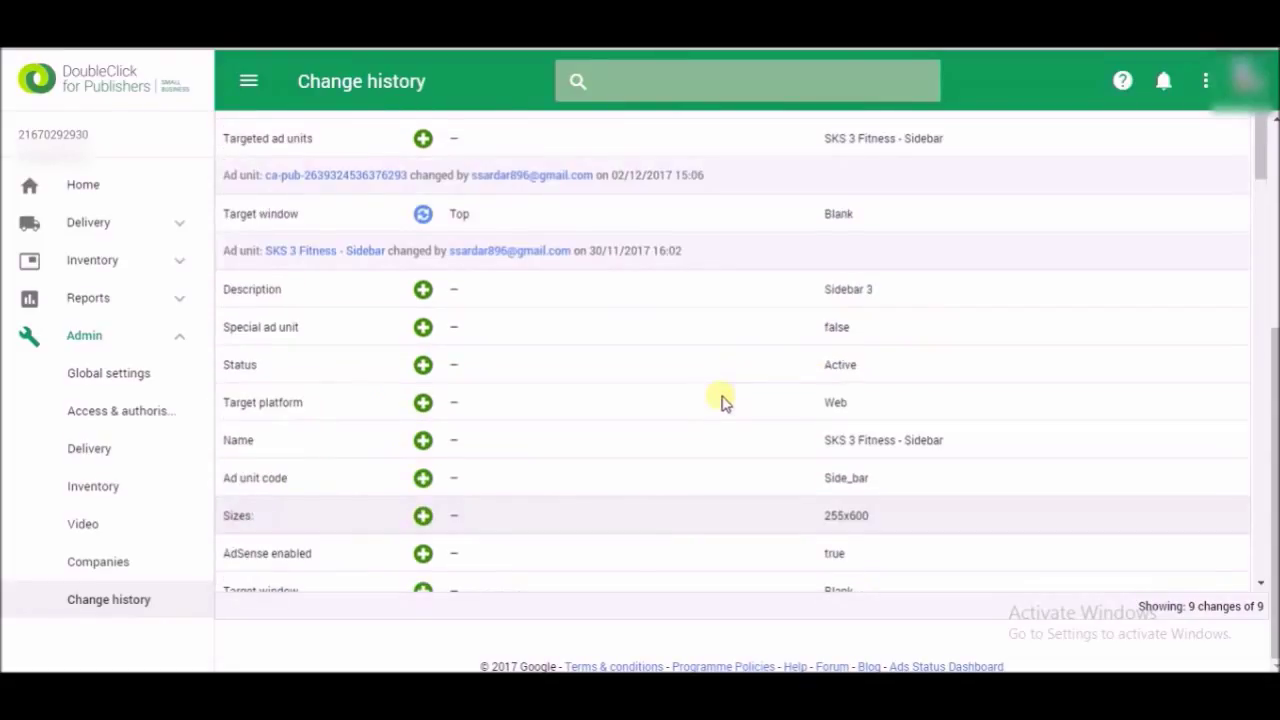
scroll(725, 400, up, 6)
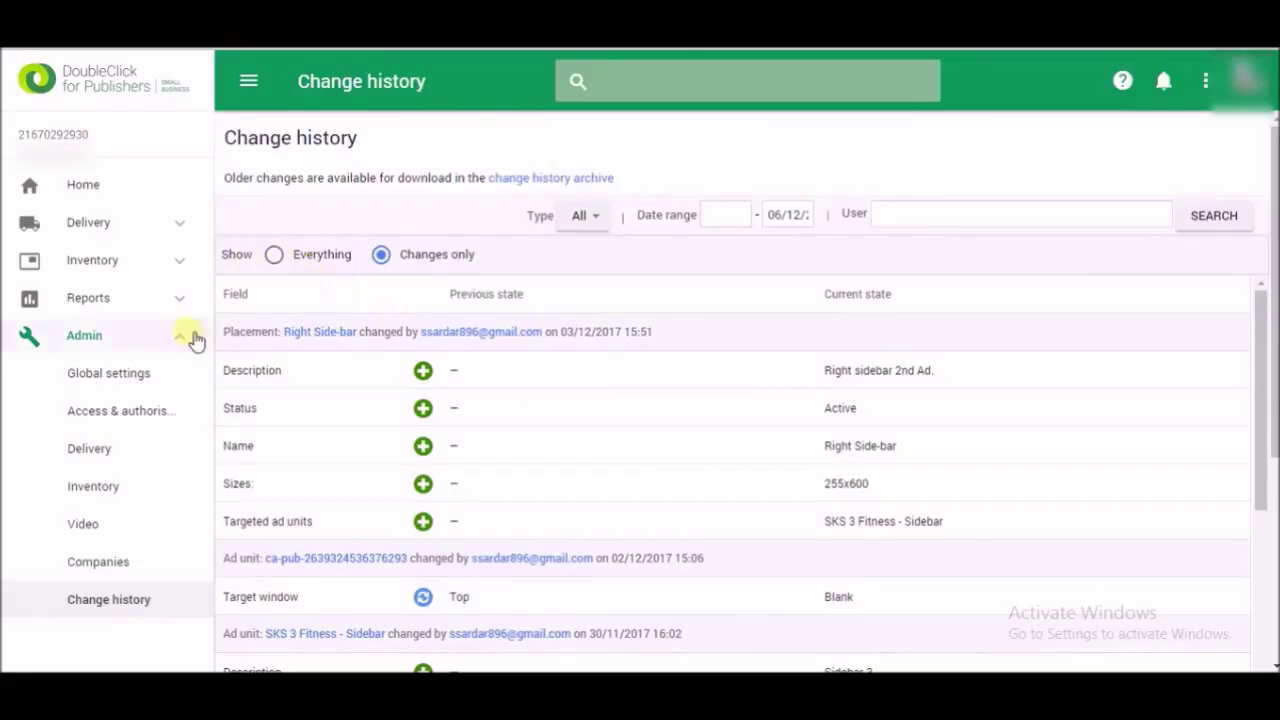
click(129, 572)
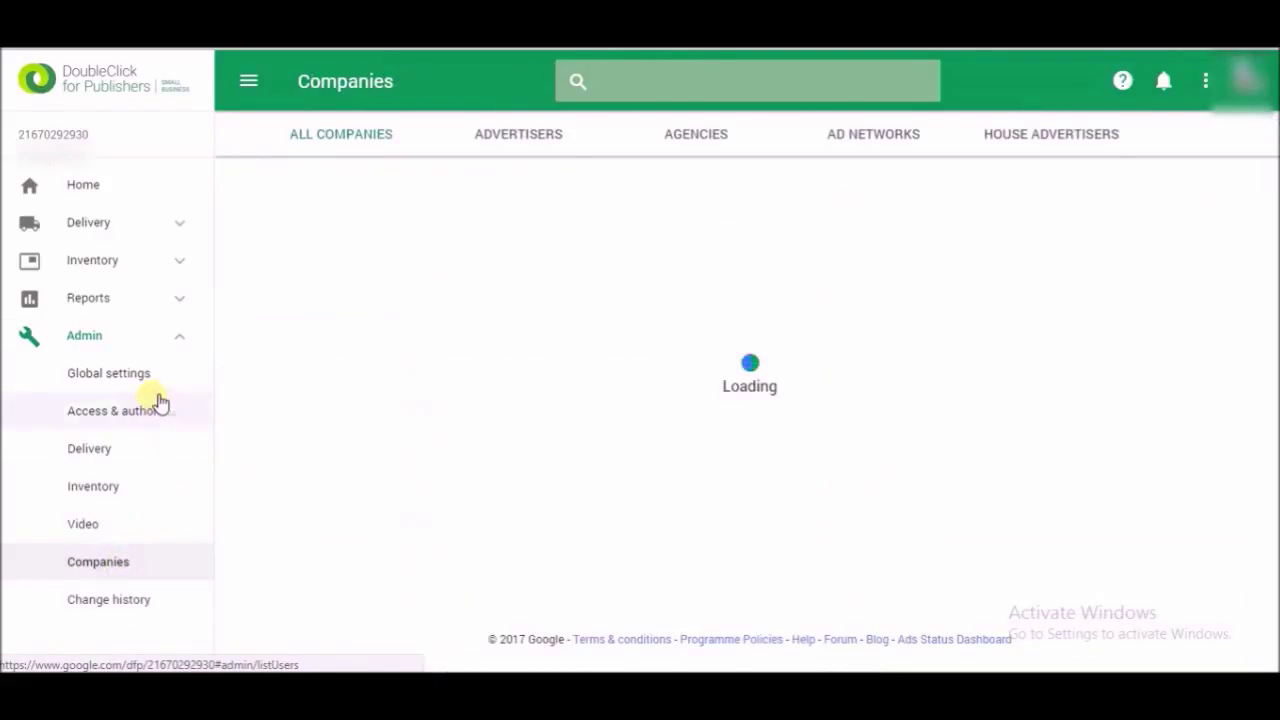
Step: Switch to the Admin > Global settings page for the network
click(145, 391)
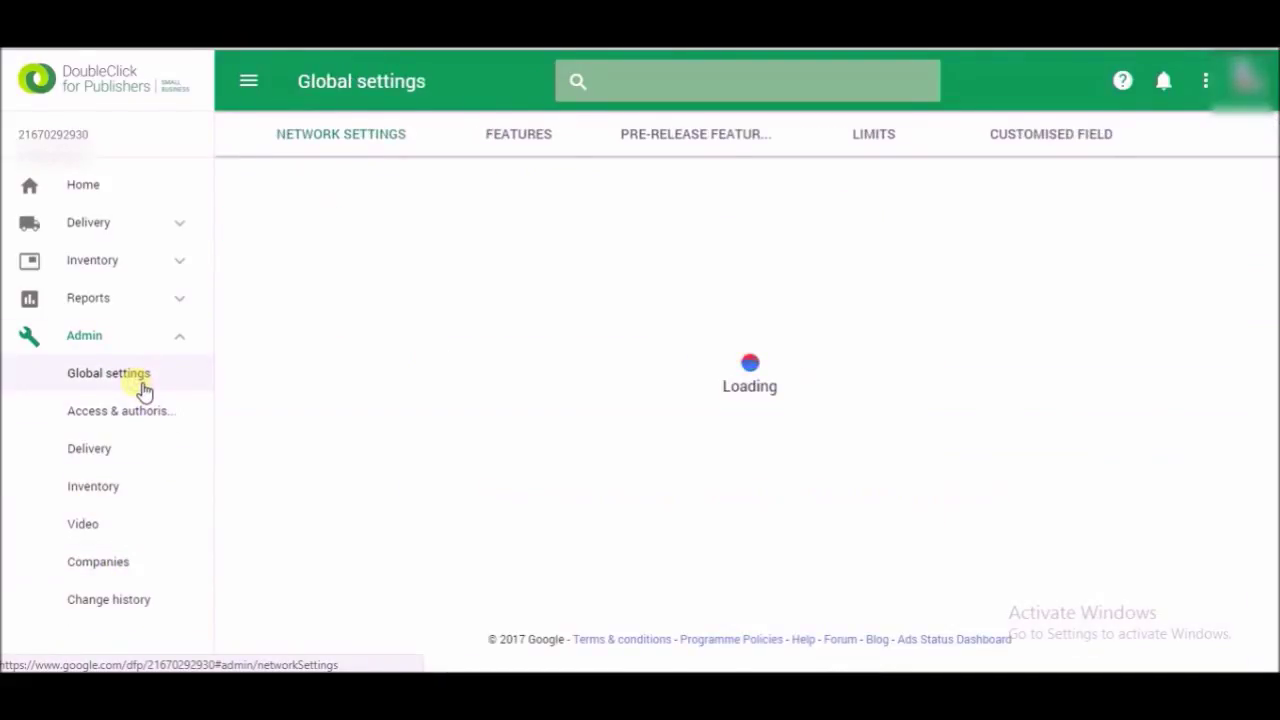